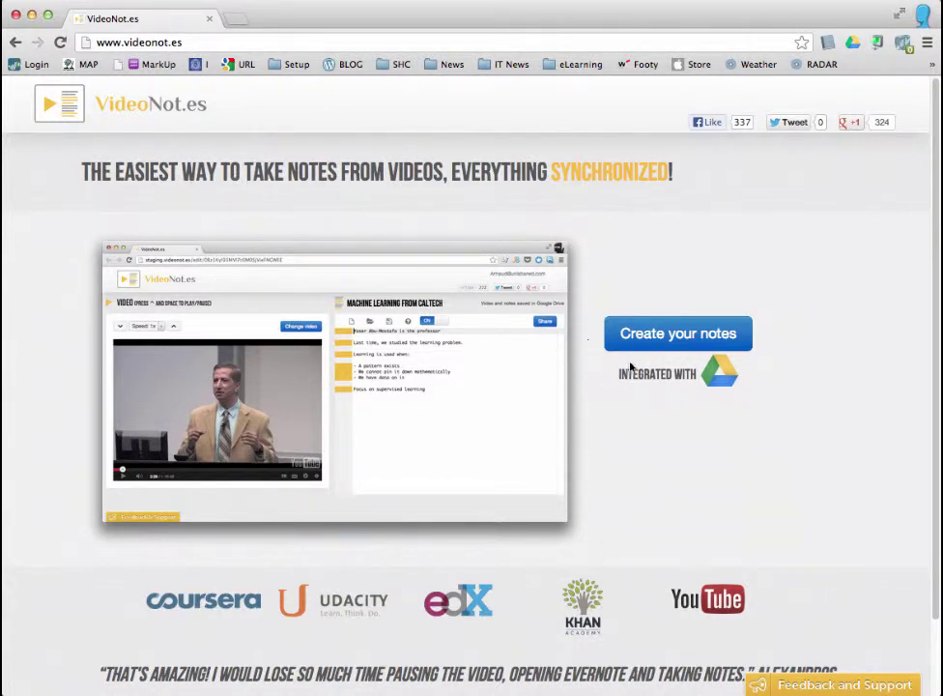
Create a new notes document and open youtube.com in a separate browser tab
{"action": "left_click", "coordinate": [647, 337]}
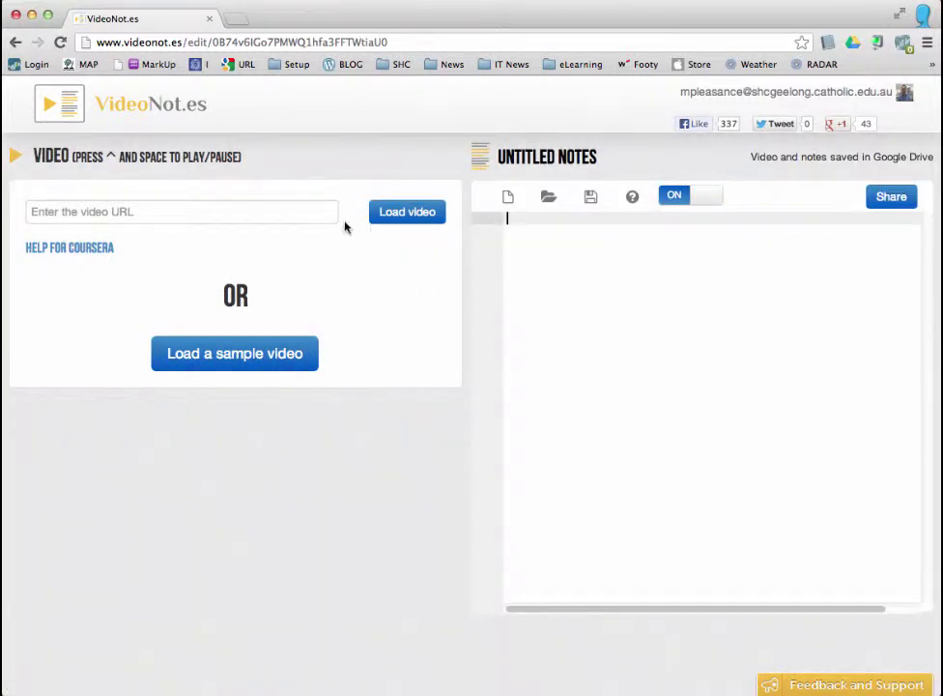
{"action": "left_click", "coordinate": [235, 19]}
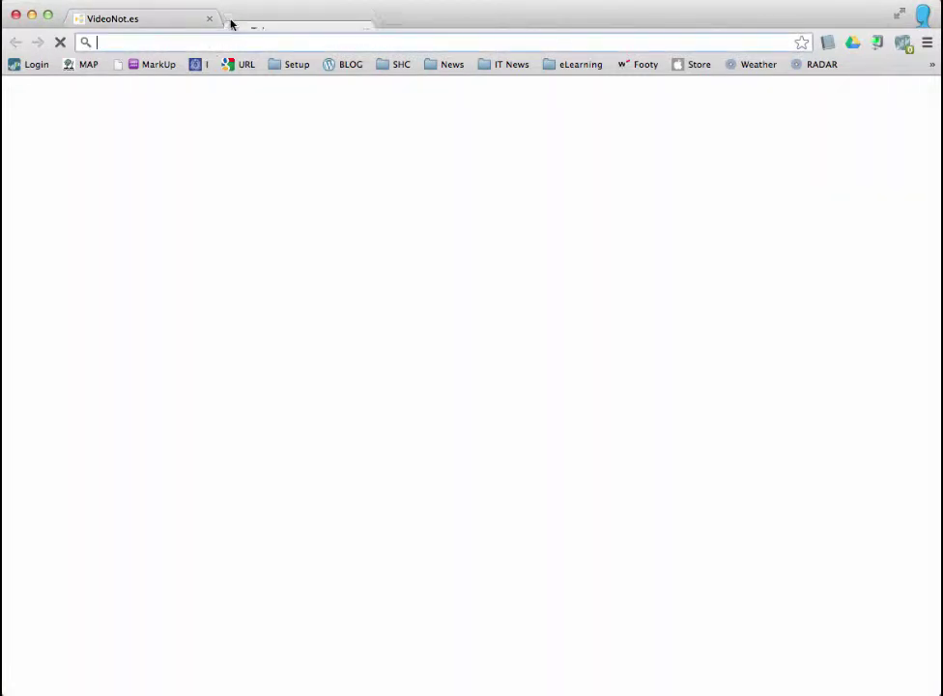
{"action": "type", "text": "youtube.com"}
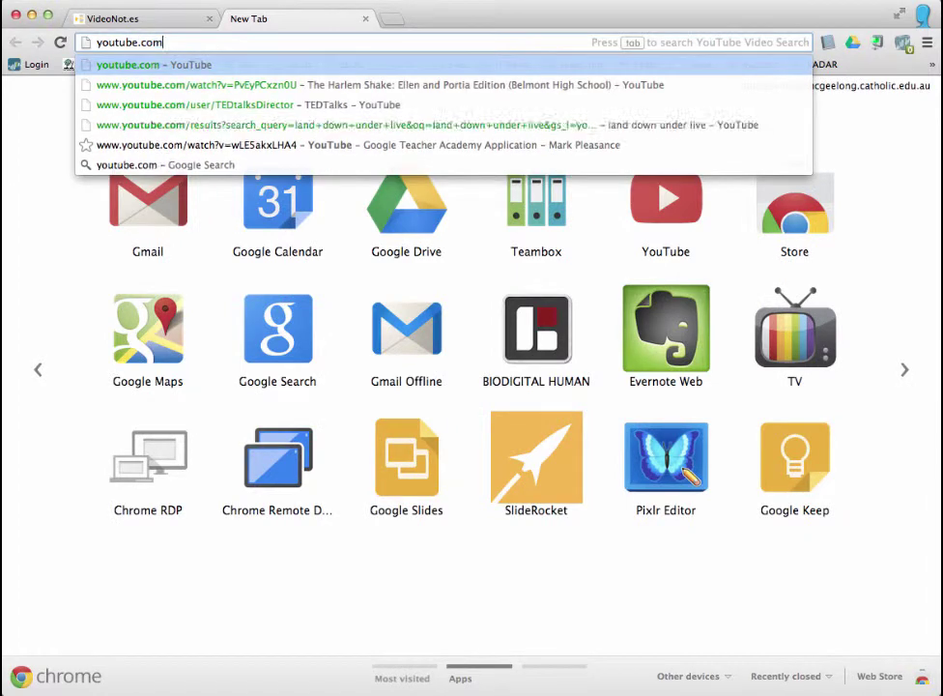
{"action": "key", "text": "Return"}
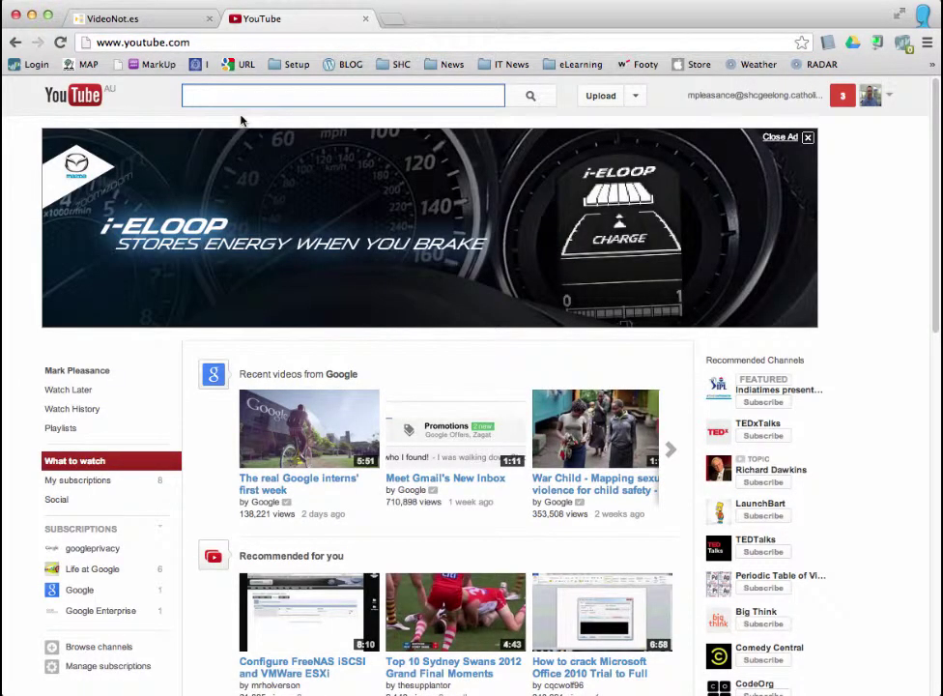
Search YouTube for "pythagoras theorem"
{"action": "type", "text": "p"}
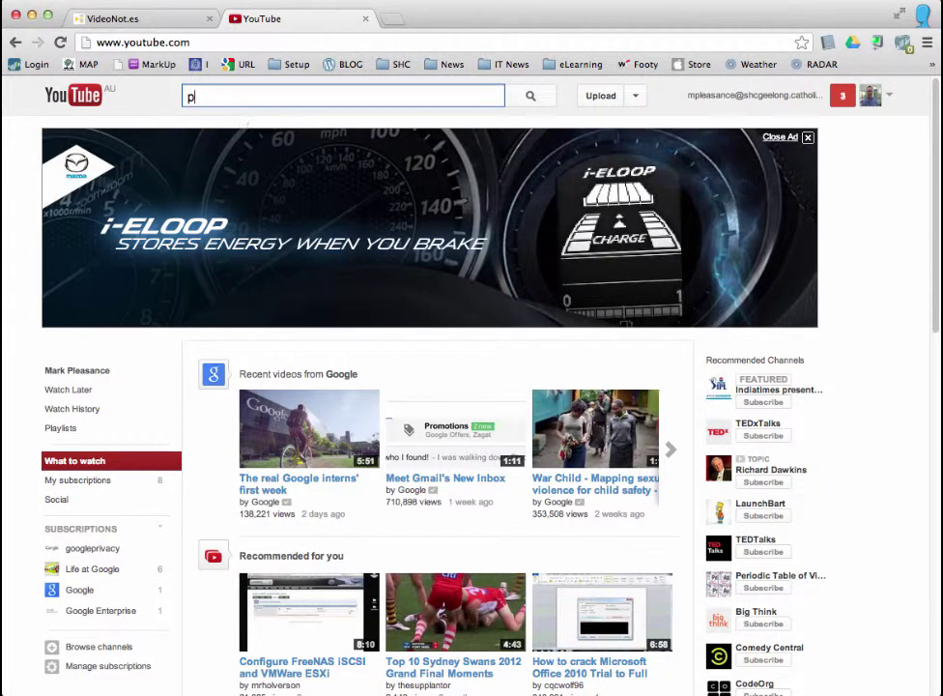
{"action": "type", "text": "ythago"}
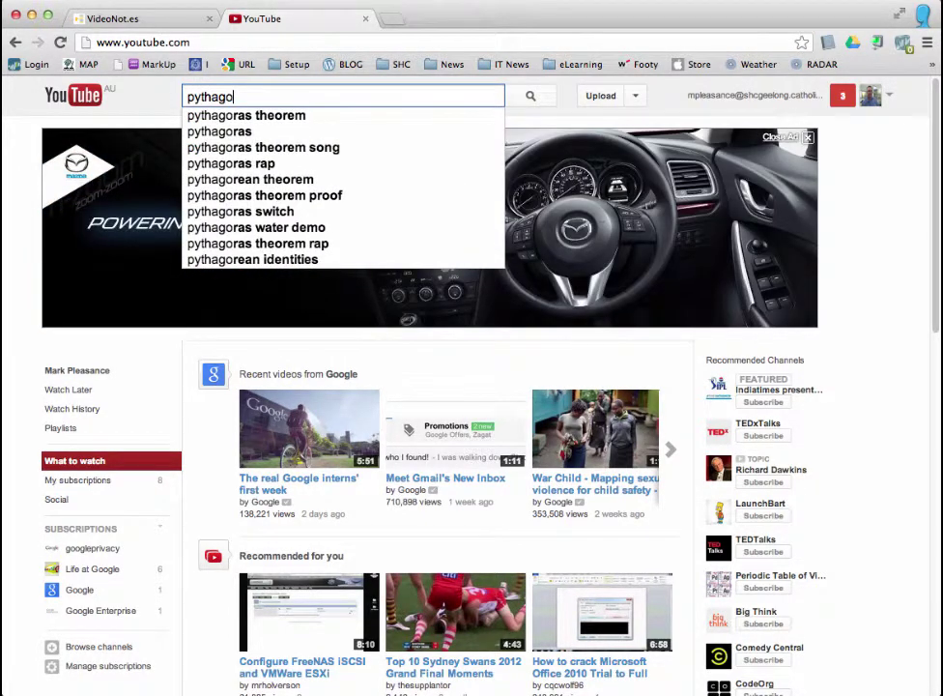
{"action": "type", "text": "r"}
{"action": "key", "text": "Down"}
{"action": "key", "text": "Return"}
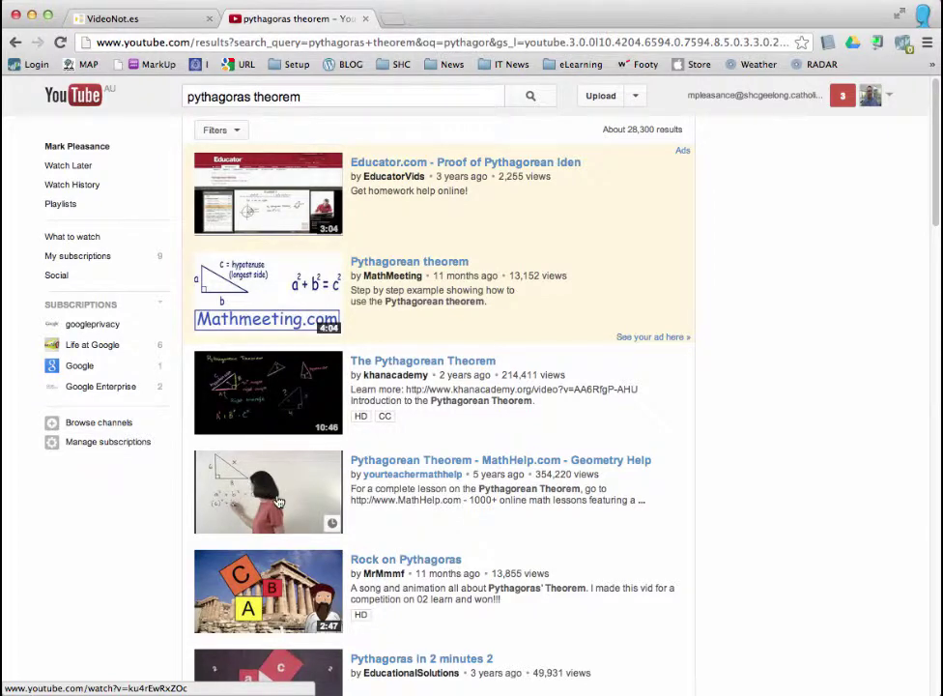
Open the video "Pythagorean Theorem - MathHelp.com - Geometry Help" and copy its web address
{"action": "left_click", "coordinate": [389, 462]}
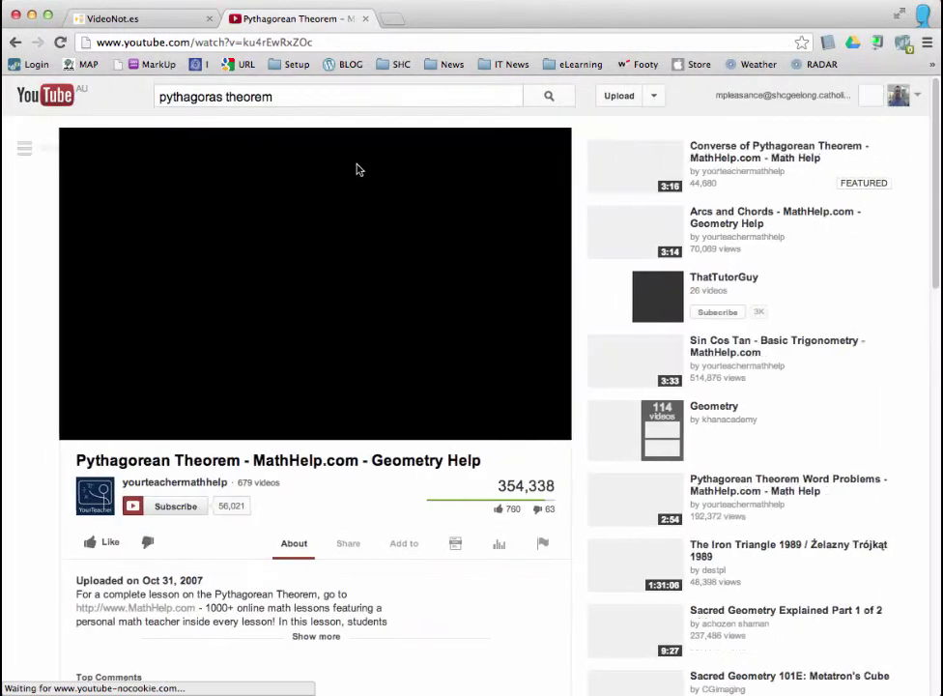
{"action": "left_click", "coordinate": [97, 41]}
{"action": "key", "text": "super+c"}
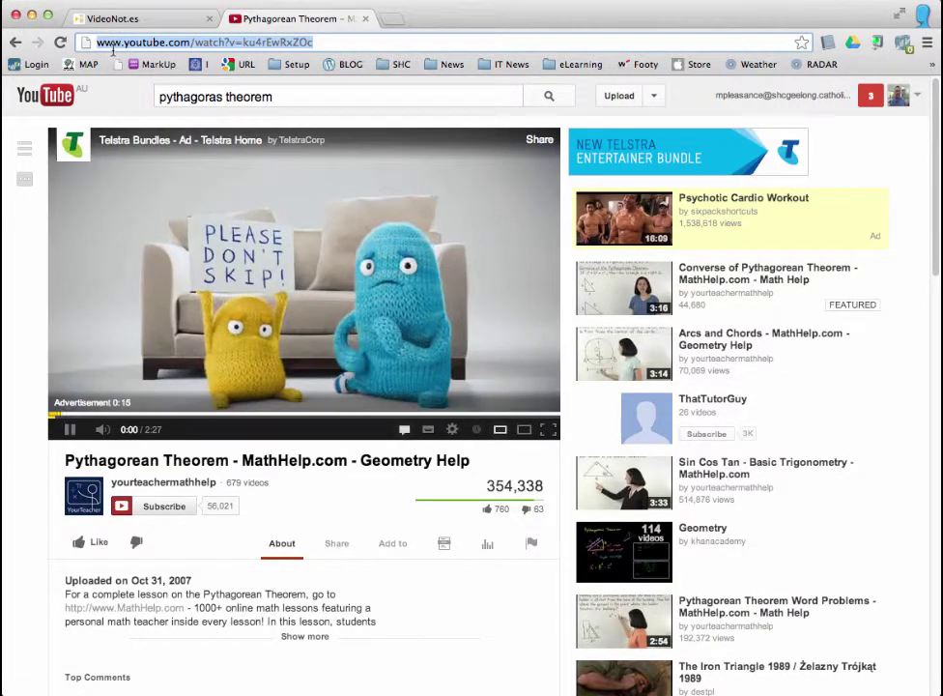
Close the YouTube page and load the video into the untitled notes document from the copied URL
{"action": "left_click", "coordinate": [351, 18]}
{"action": "left_click", "coordinate": [101, 211]}
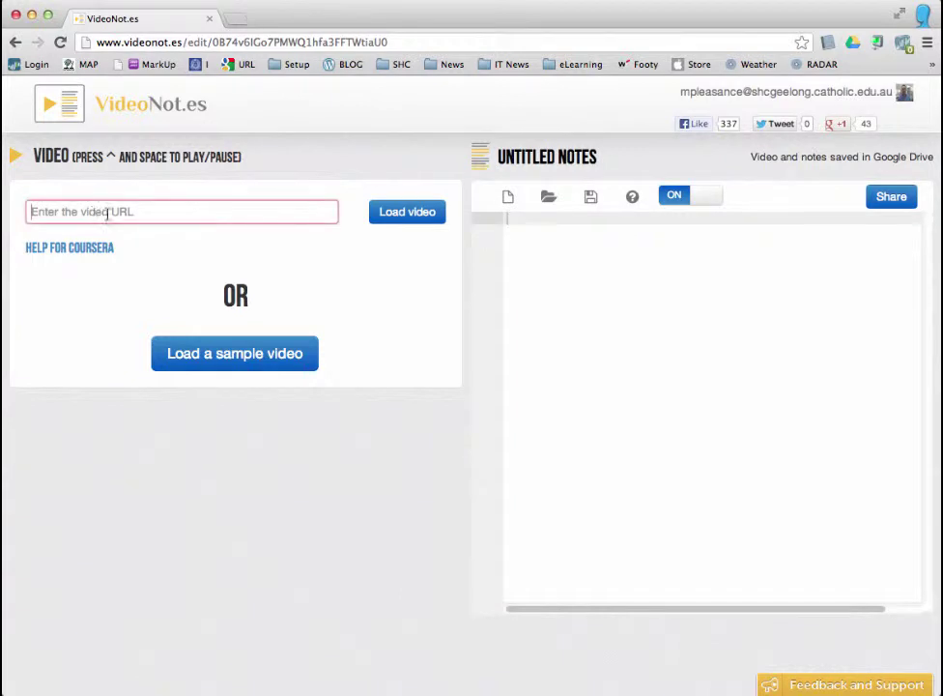
{"action": "key", "text": "super+v"}
{"action": "left_click", "coordinate": [399, 214]}
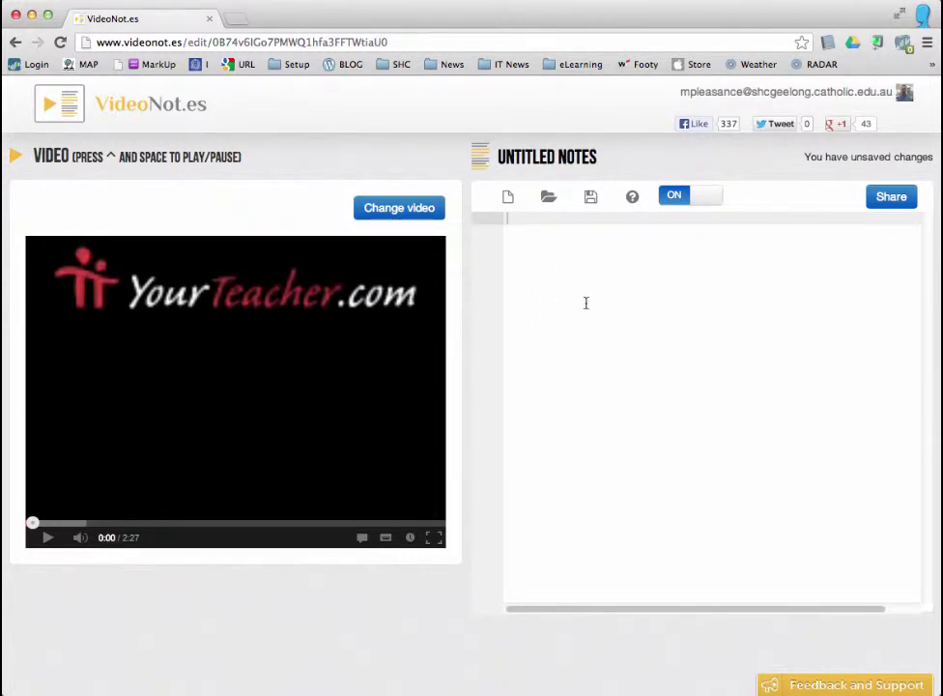
Play the video and add the synchronized notes "Starts here" and "Right triangle" on separate lines as it runs
{"action": "left_click", "coordinate": [46, 537]}
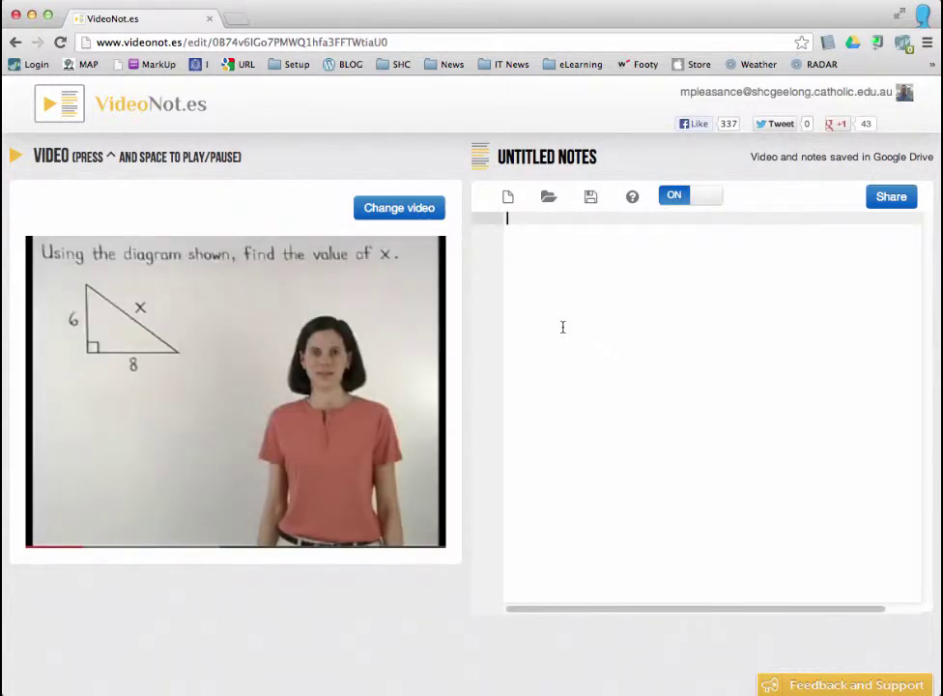
{"action": "type", "text": "Starts here"}
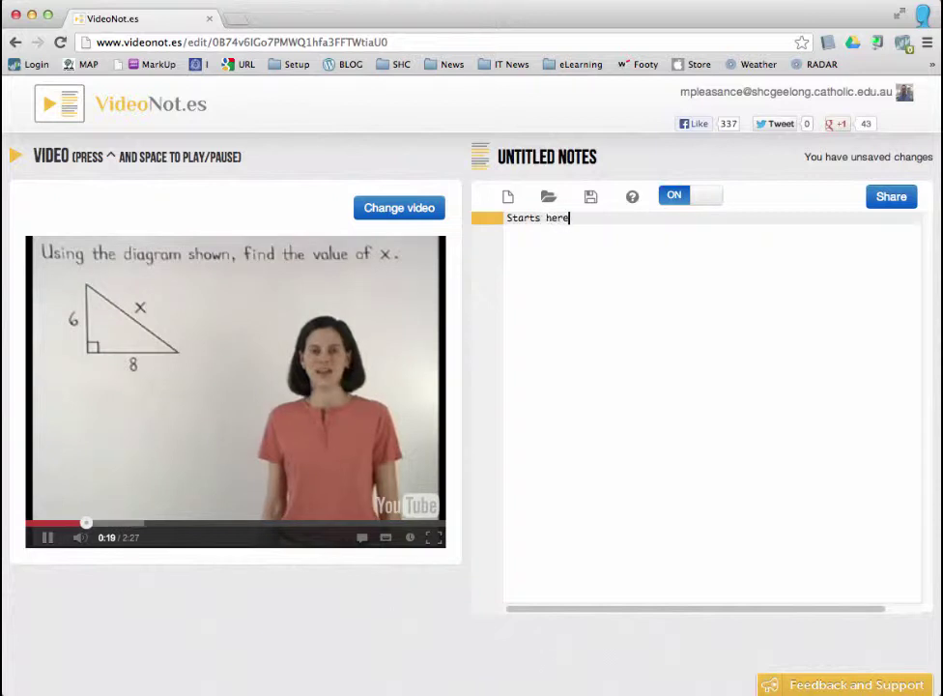
{"action": "key", "text": "Return"}
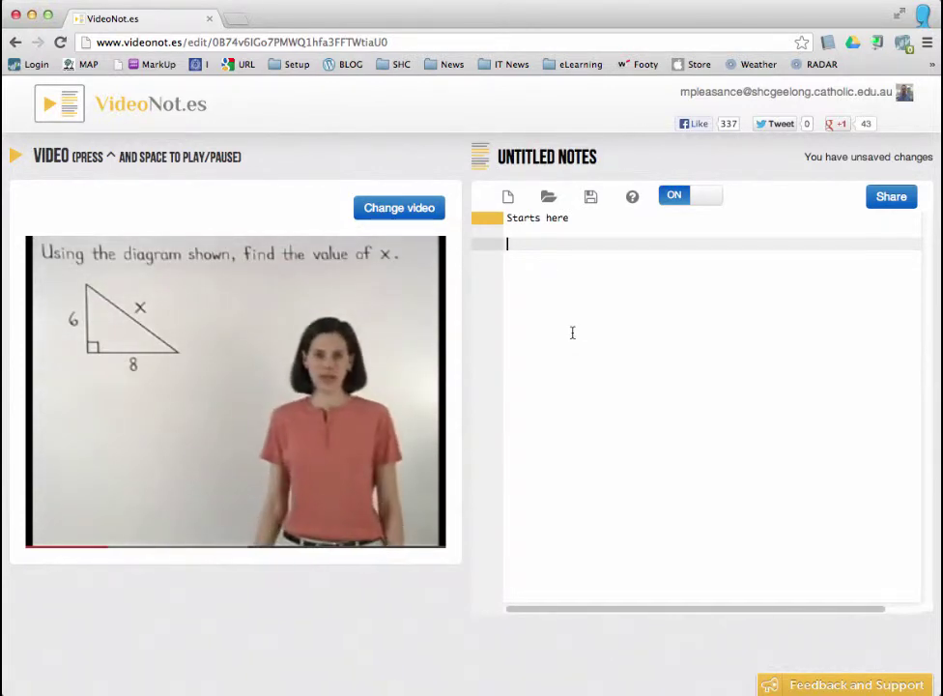
{"action": "type", "text": "Right triangle"}
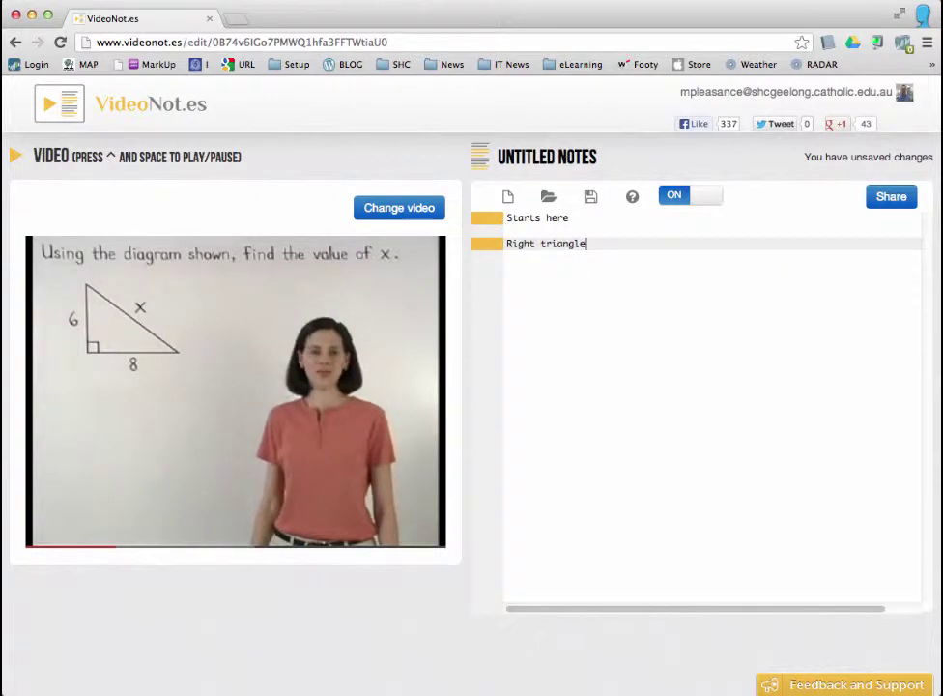
{"action": "key", "text": "Return"}
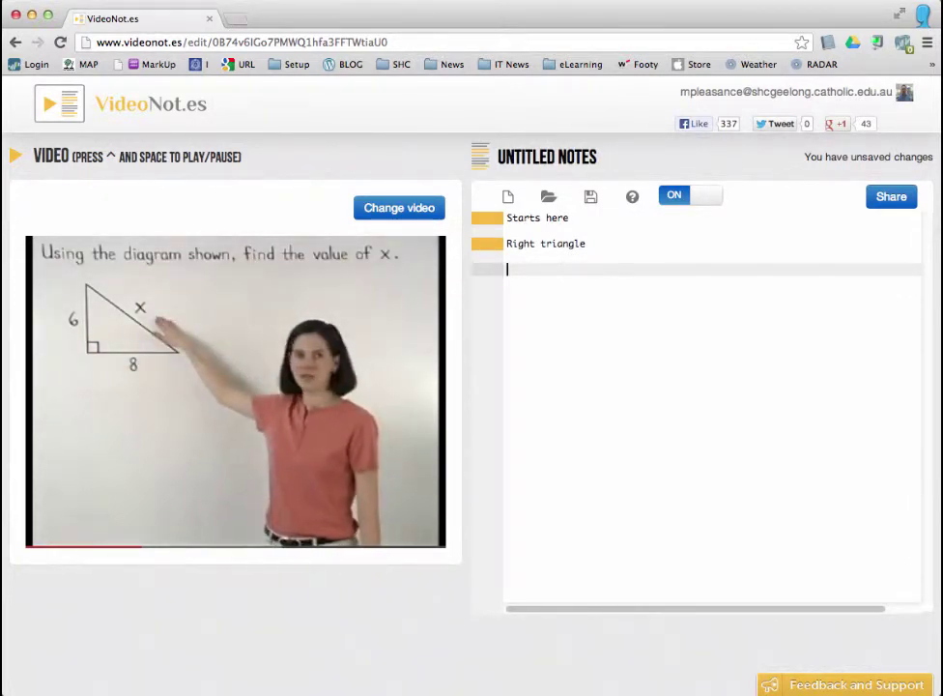
Add the notes "Hypotenuse" and "formula" on separate lines while the video plays
{"action": "type", "text": "H"}
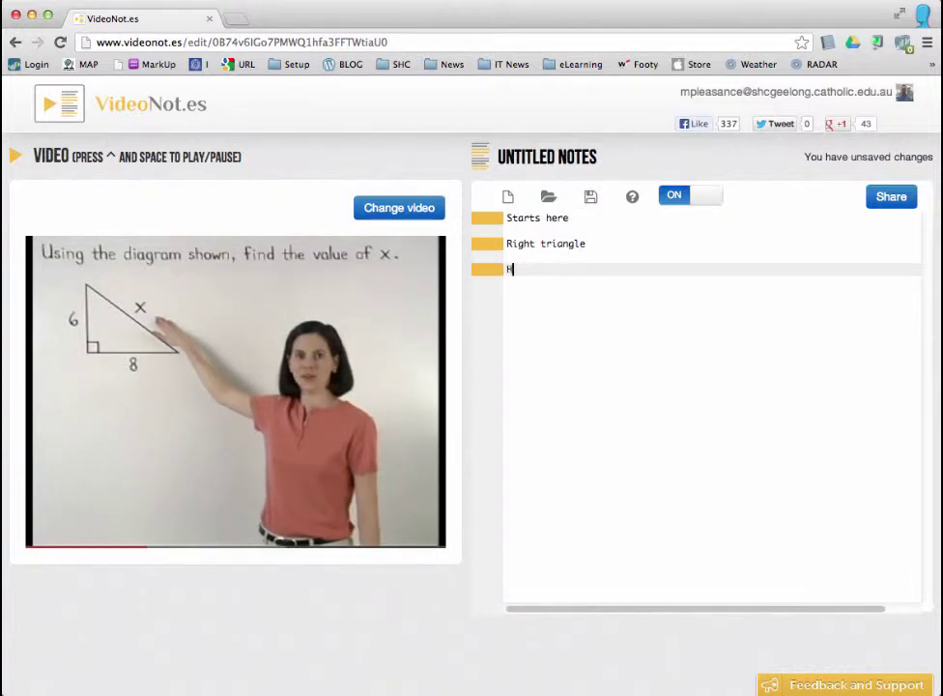
{"action": "type", "text": "ypoten"}
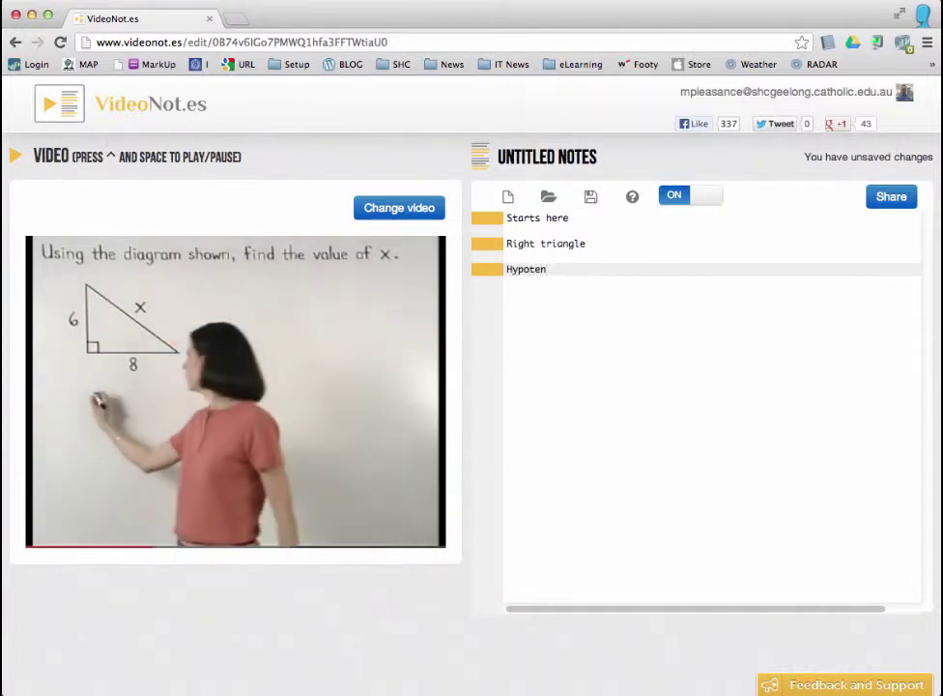
{"action": "type", "text": "use"}
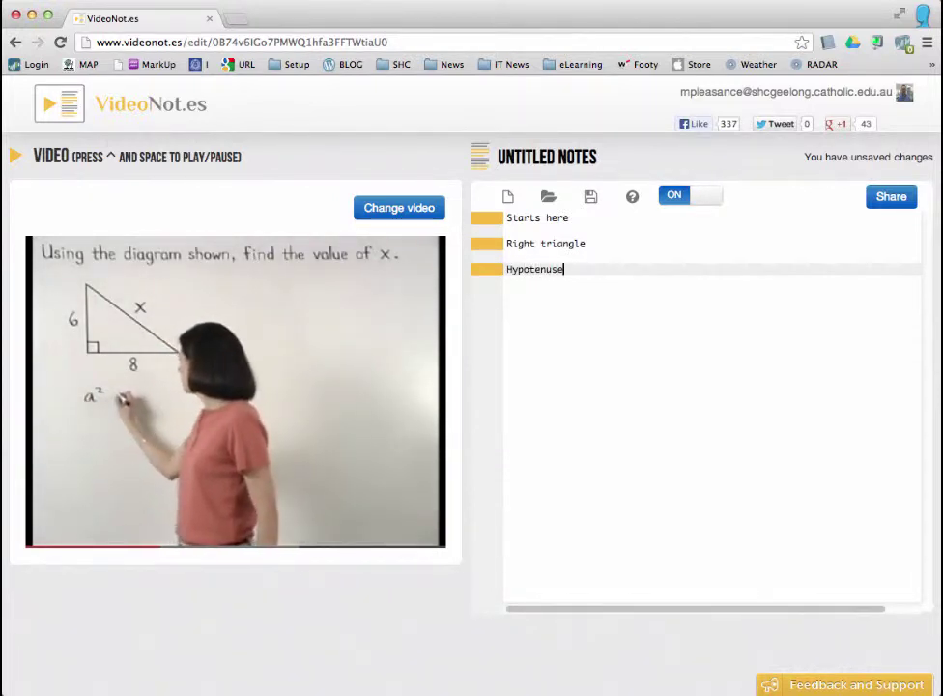
{"action": "key", "text": "Return"}
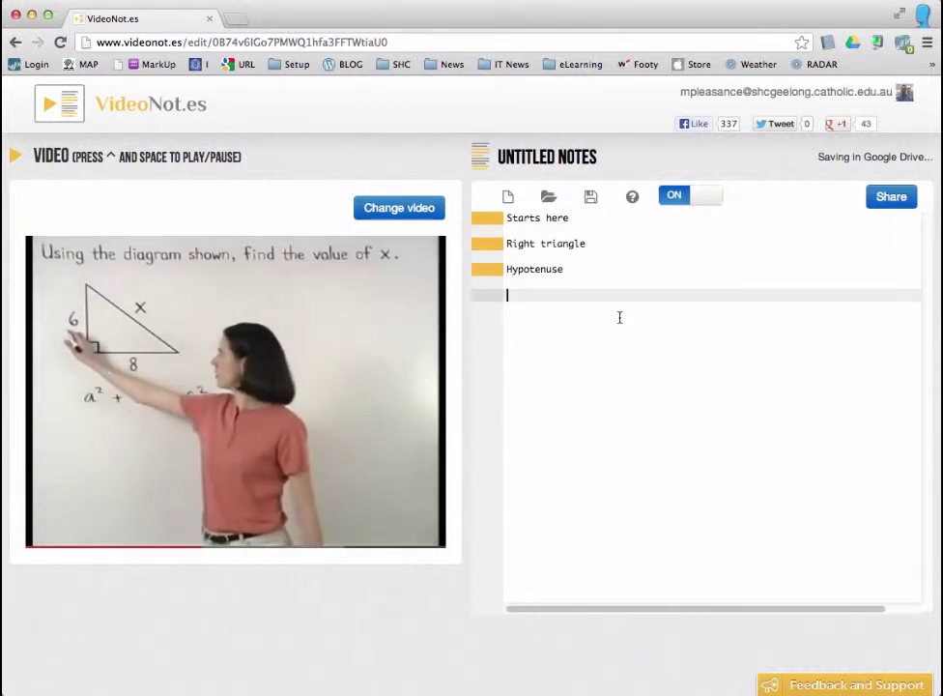
{"action": "type", "text": "fo"}
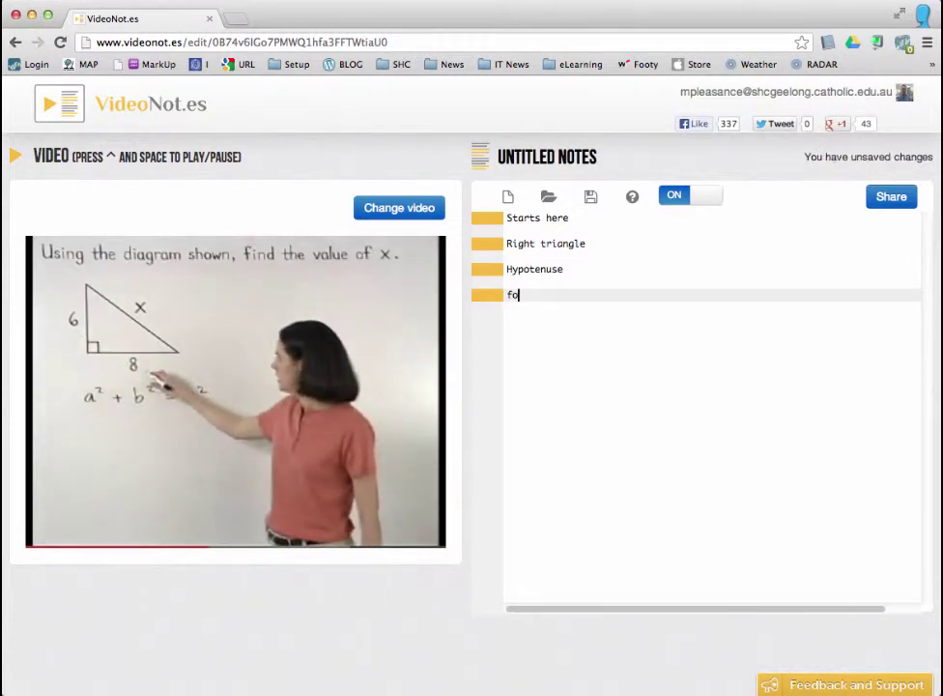
{"action": "type", "text": "rmula"}
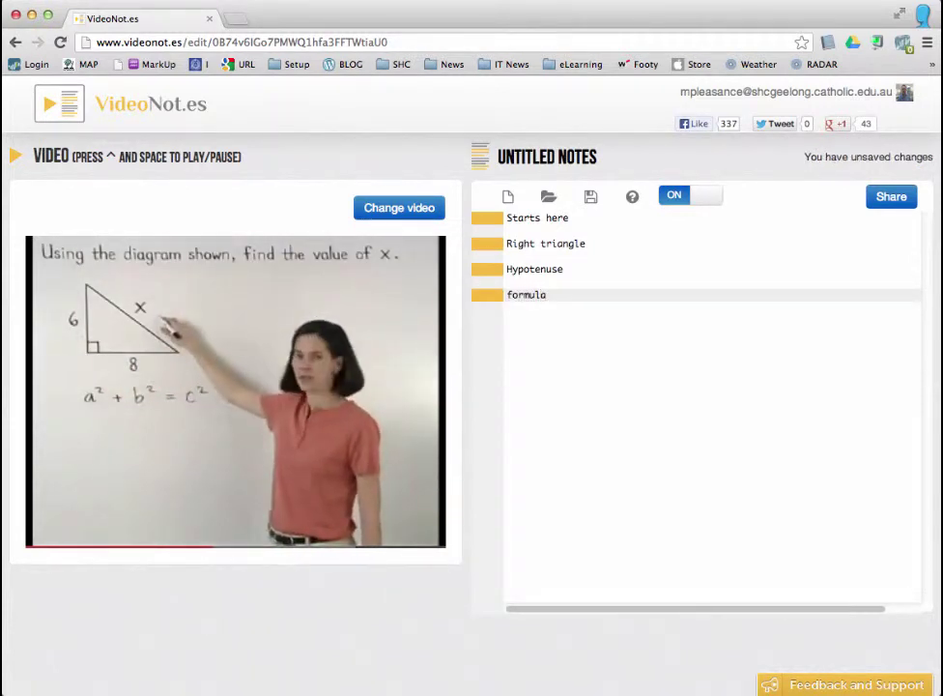
{"action": "key", "text": "Return"}
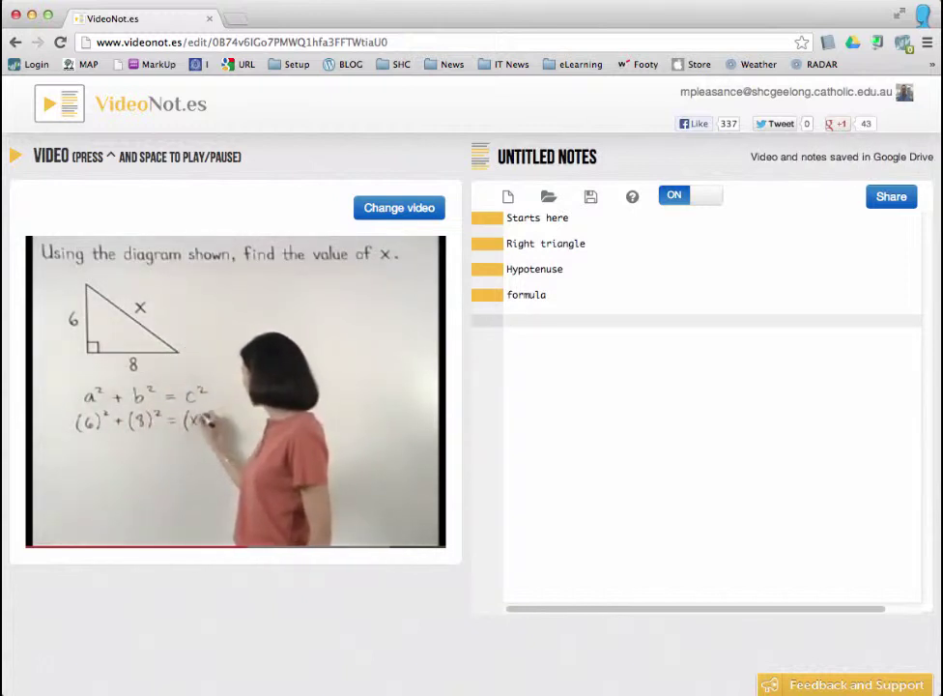
Add the notes "Taken data form the diagram" and "Expanded" on separate lines during the worked calculation
{"action": "type", "text": "Taken data "}
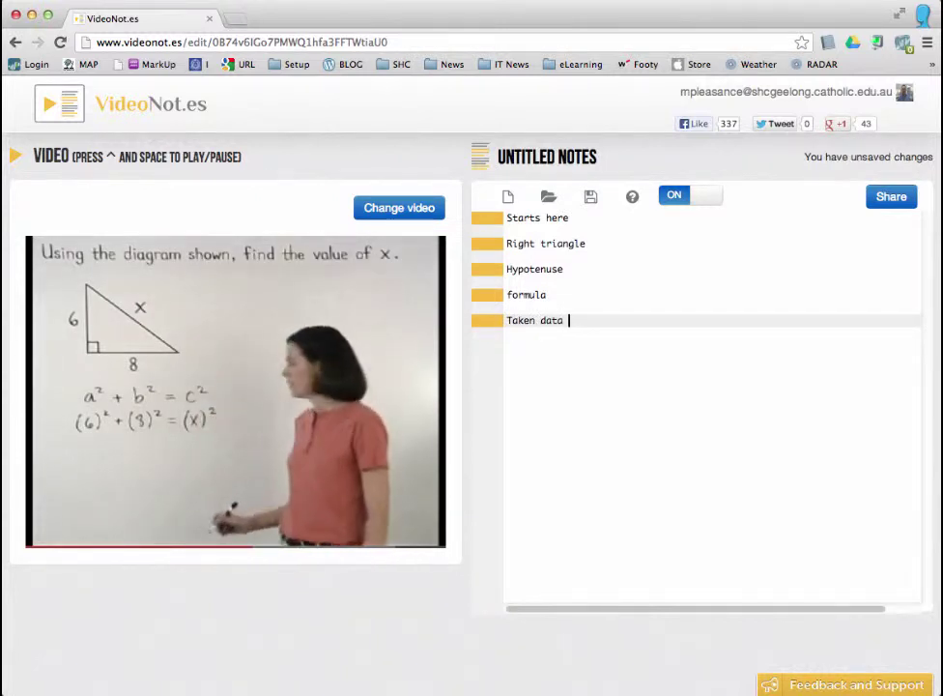
{"action": "type", "text": "form the diagram"}
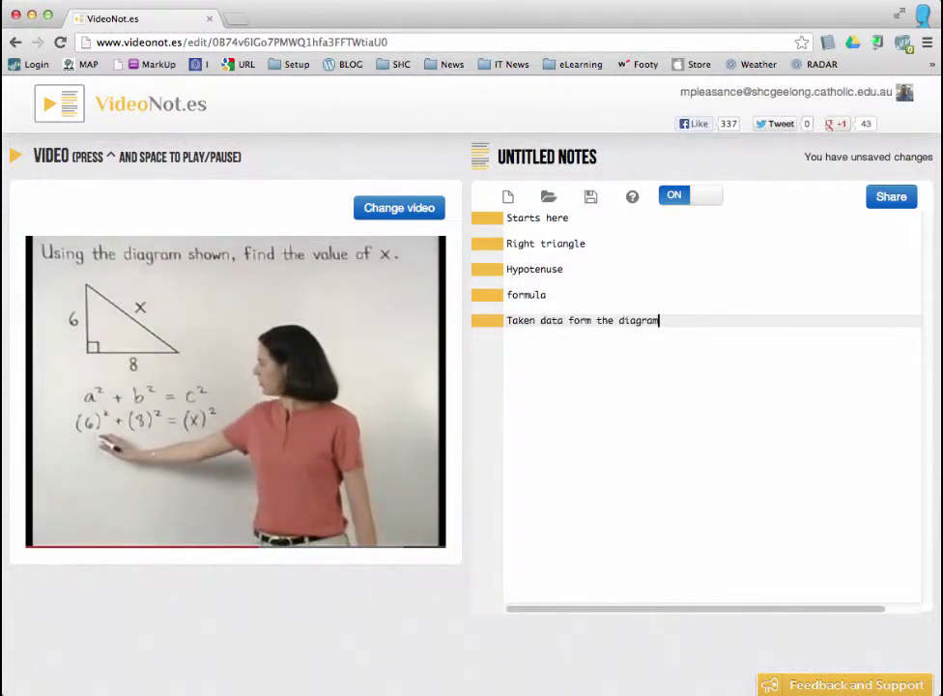
{"action": "key", "text": "Return"}
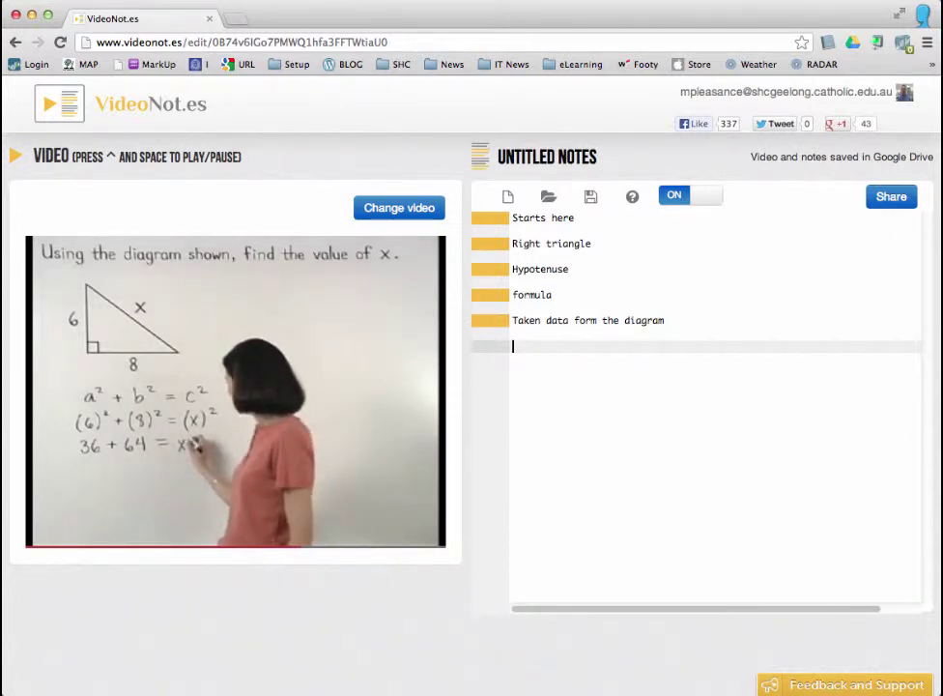
{"action": "type", "text": "Expa"}
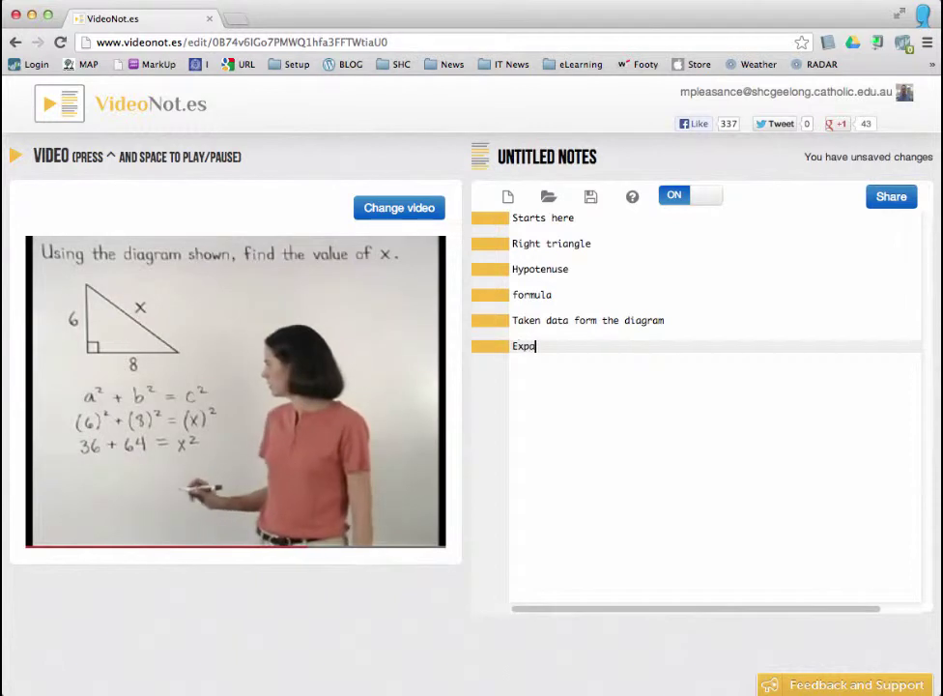
{"action": "type", "text": "ndede"}
{"action": "key", "text": "Return"}
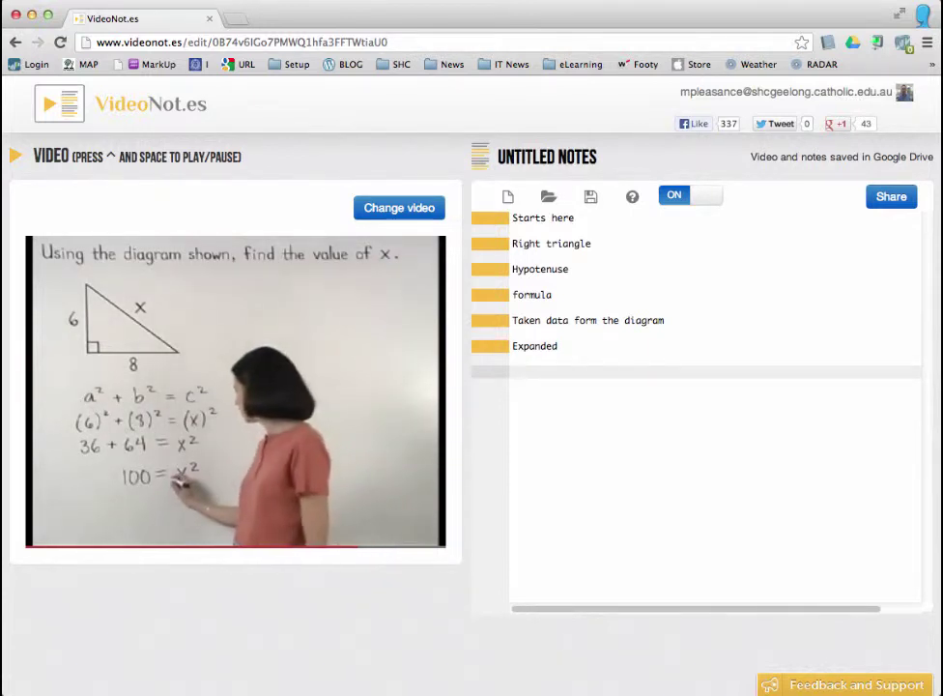
Add the notes "Square root of x" and "Solved!!" on separate lines as the solution is completed
{"action": "type", "text": "Sq"}
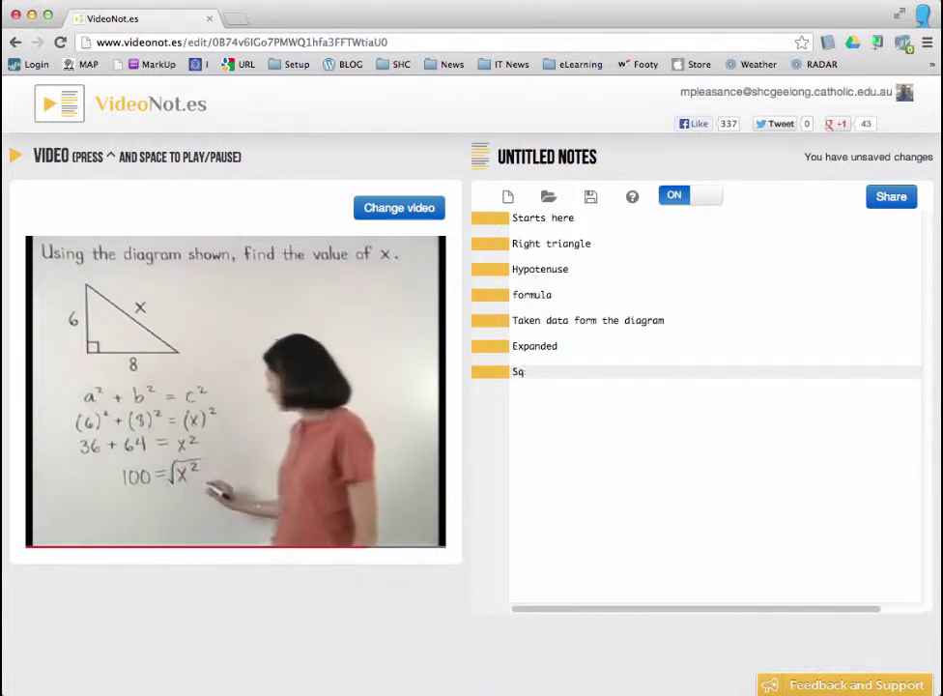
{"action": "type", "text": "uare root of x"}
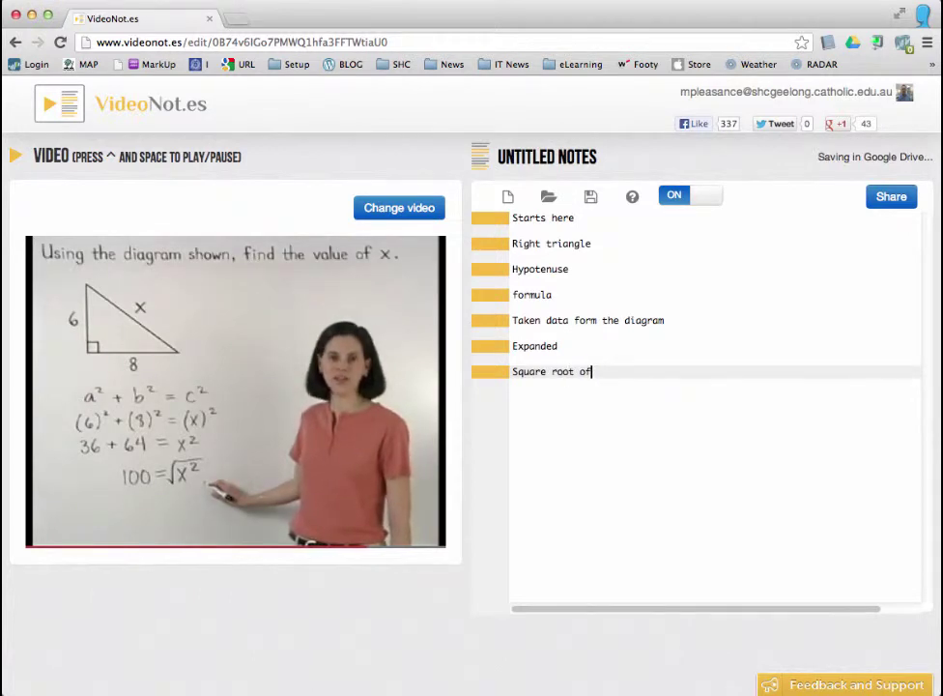
{"action": "key", "text": "Return"}
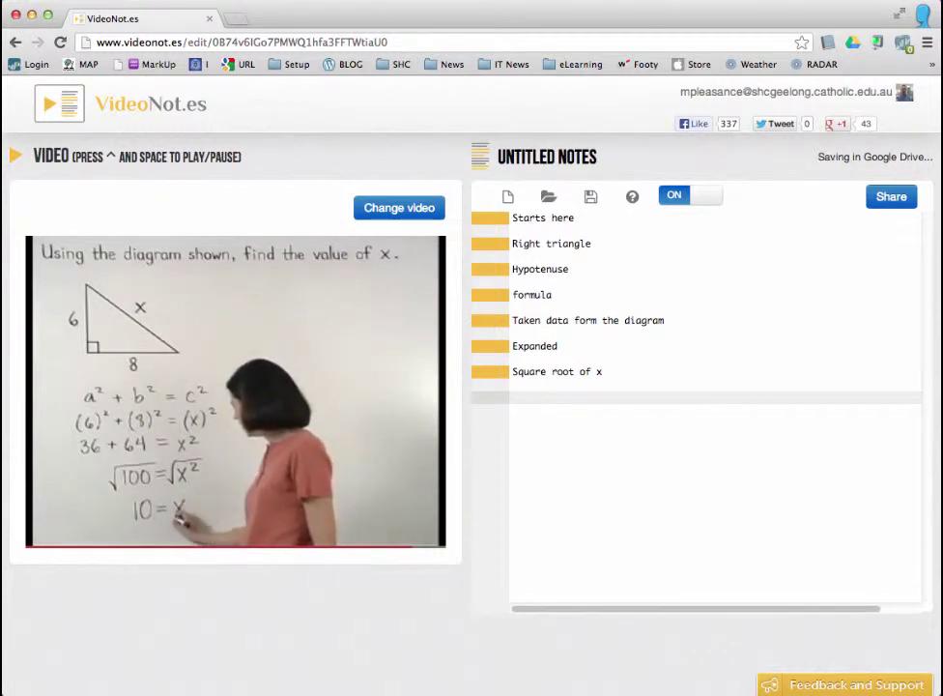
{"action": "type", "text": "Solvee"}
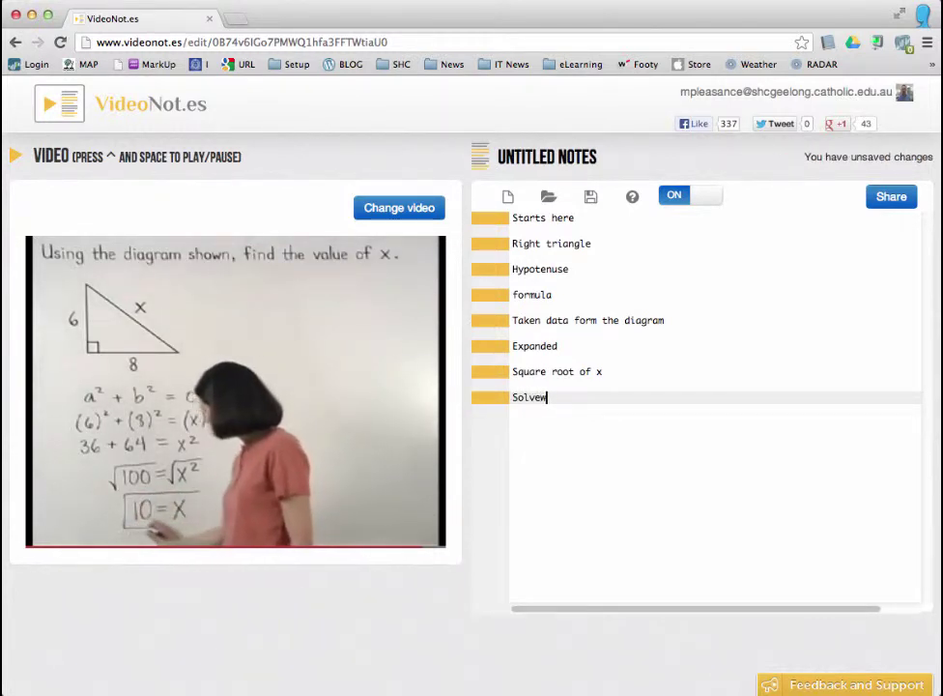
{"action": "key", "text": "BackSpace"}
{"action": "type", "text": "d!!"}
{"action": "key", "text": "Return"}
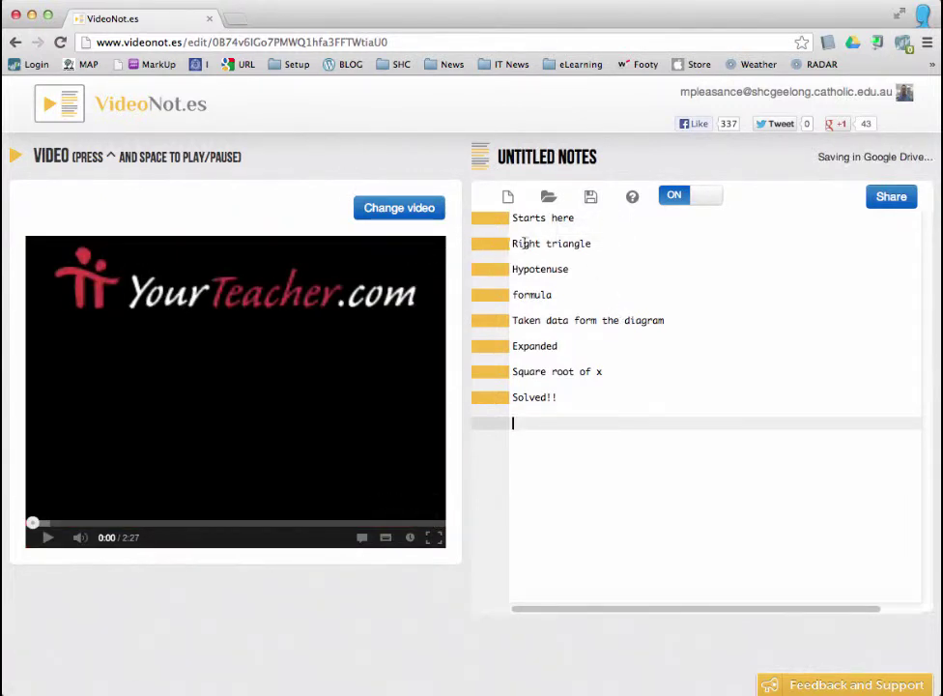
Jump the video to the moments linked to the "formula" and "Square root of x" notes
{"action": "left_click", "coordinate": [492, 299]}
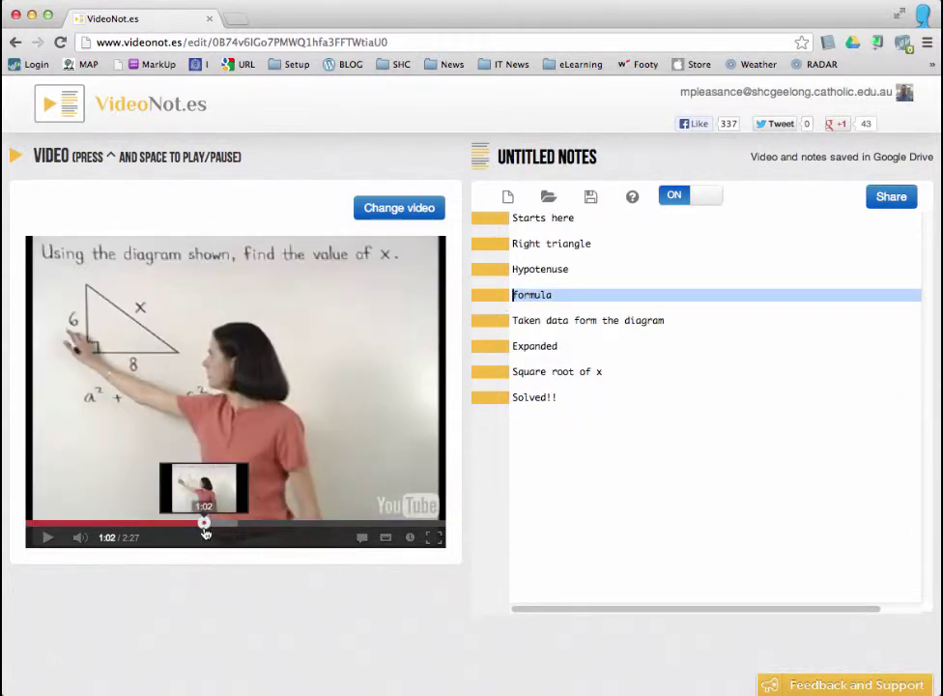
{"action": "left_click", "coordinate": [490, 376]}
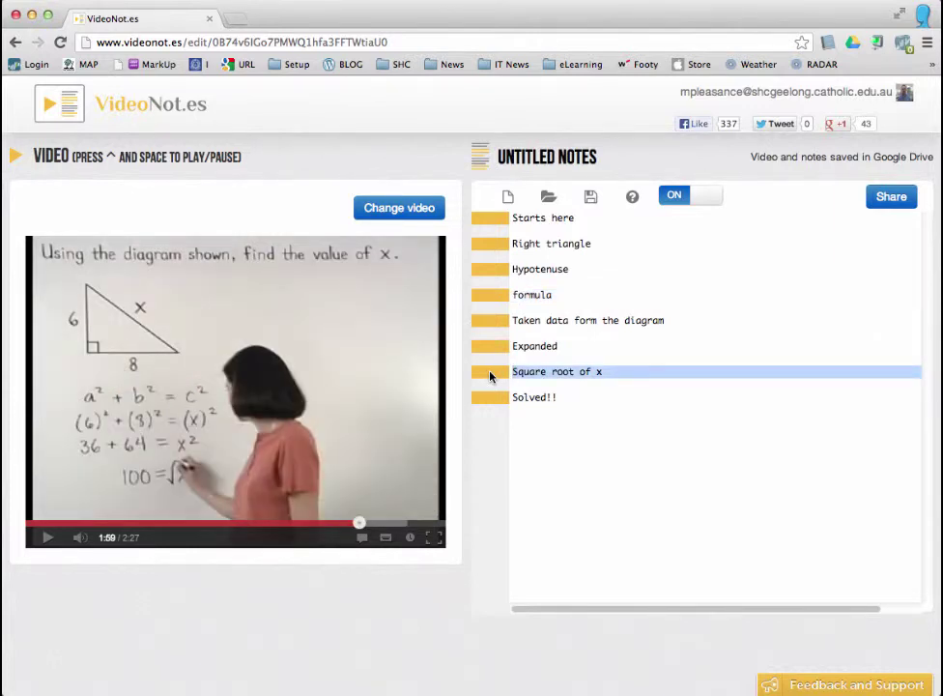
Jump the video through the moments linked to each note from "Right triangle" to "Solved!!", finishing back at "Starts here"
{"action": "left_click", "coordinate": [487, 245]}
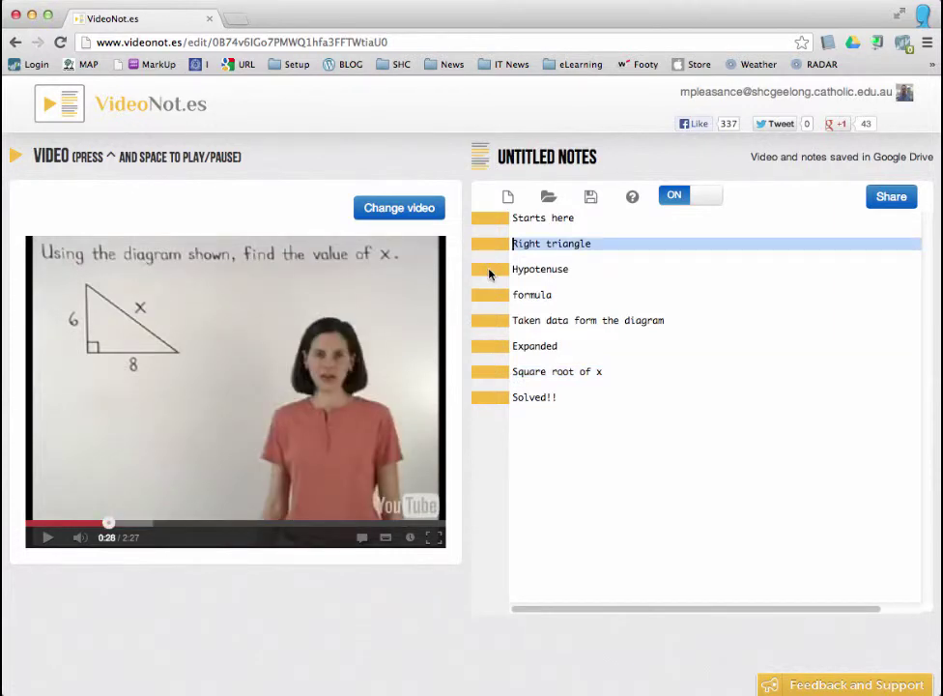
{"action": "left_click", "coordinate": [489, 275]}
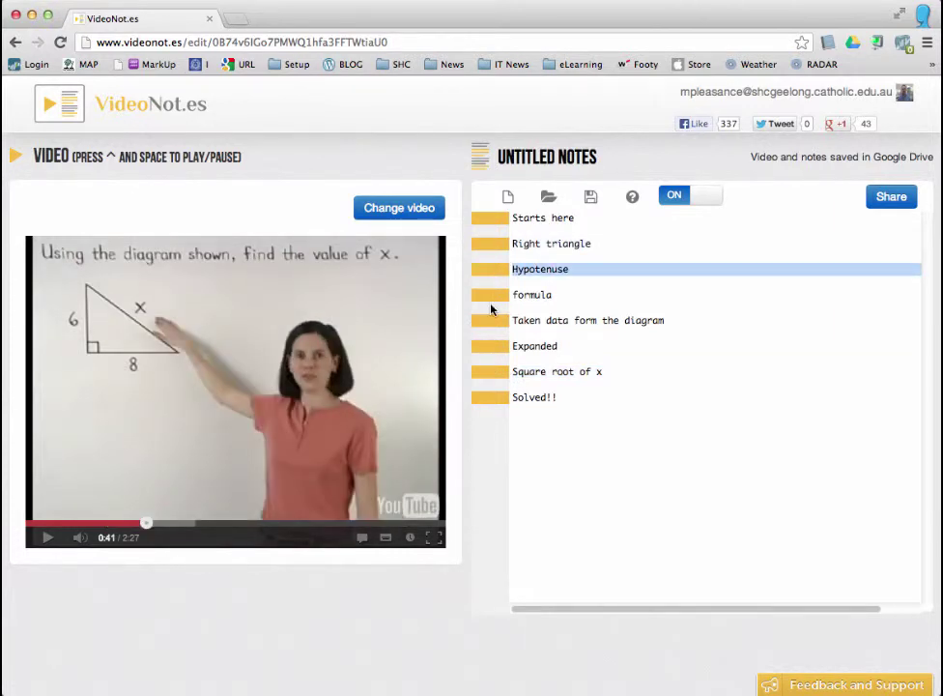
{"action": "left_click", "coordinate": [490, 295]}
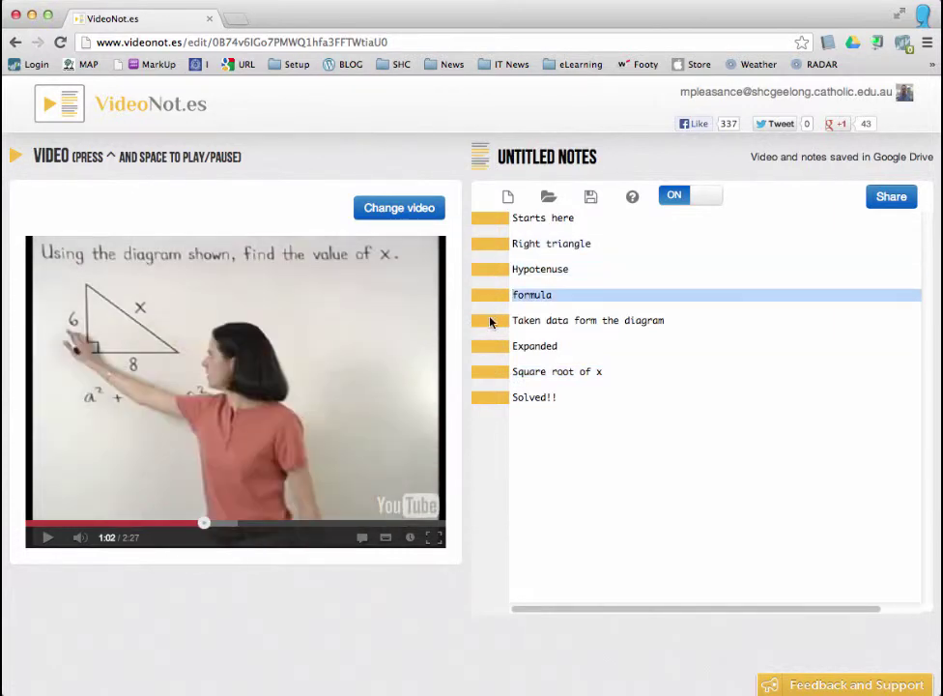
{"action": "left_click", "coordinate": [491, 320]}
{"action": "left_click", "coordinate": [490, 347]}
{"action": "left_click", "coordinate": [495, 371]}
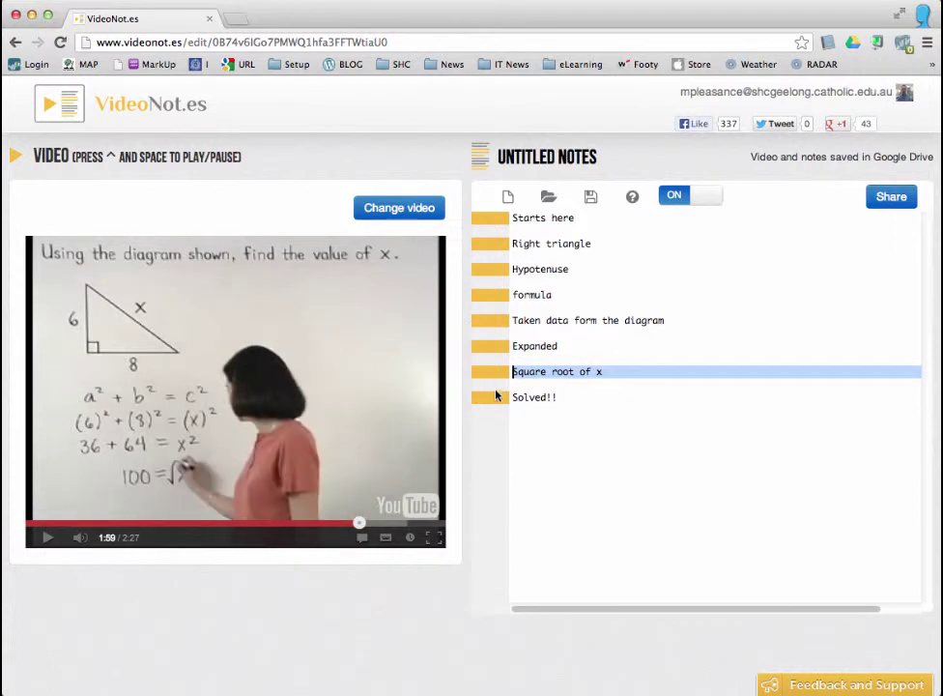
{"action": "left_click", "coordinate": [496, 397]}
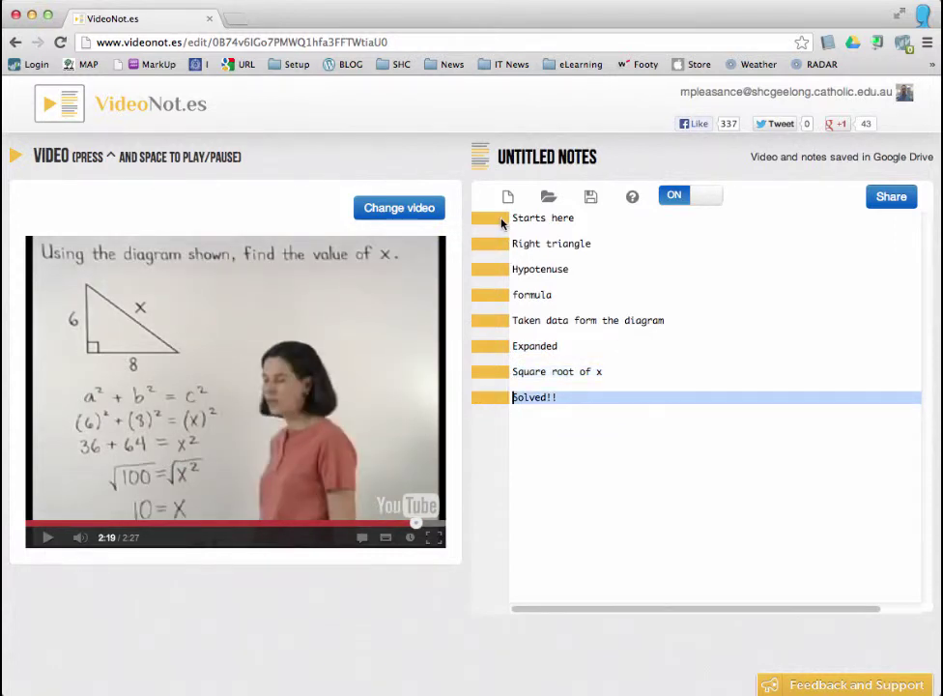
{"action": "left_click", "coordinate": [502, 220]}
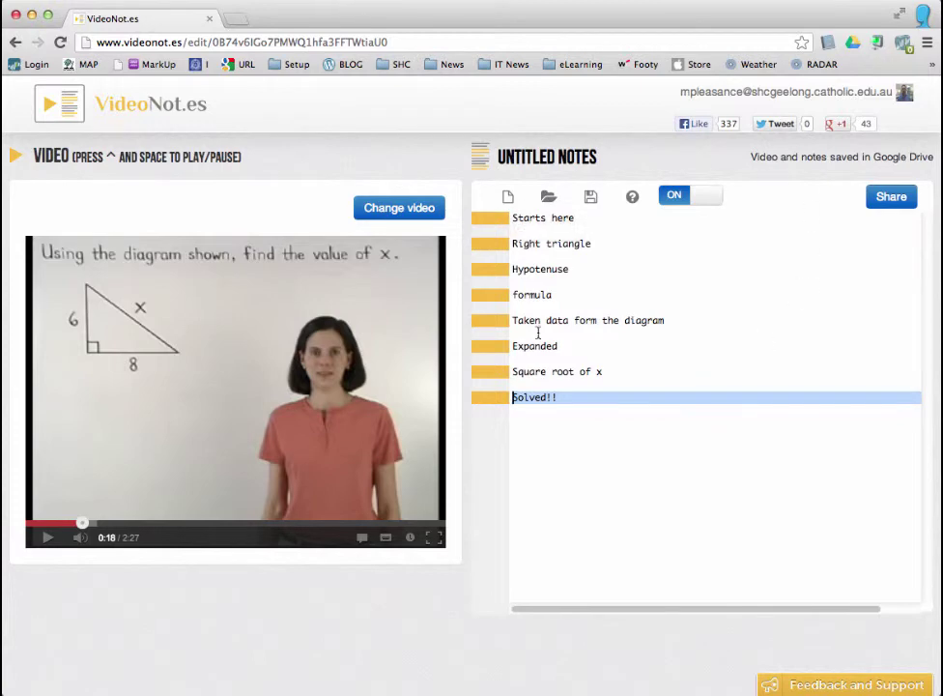
Remove the collaborator with "Can view" access from the notes' sharing settings and save the changes
{"action": "left_click", "coordinate": [879, 198]}
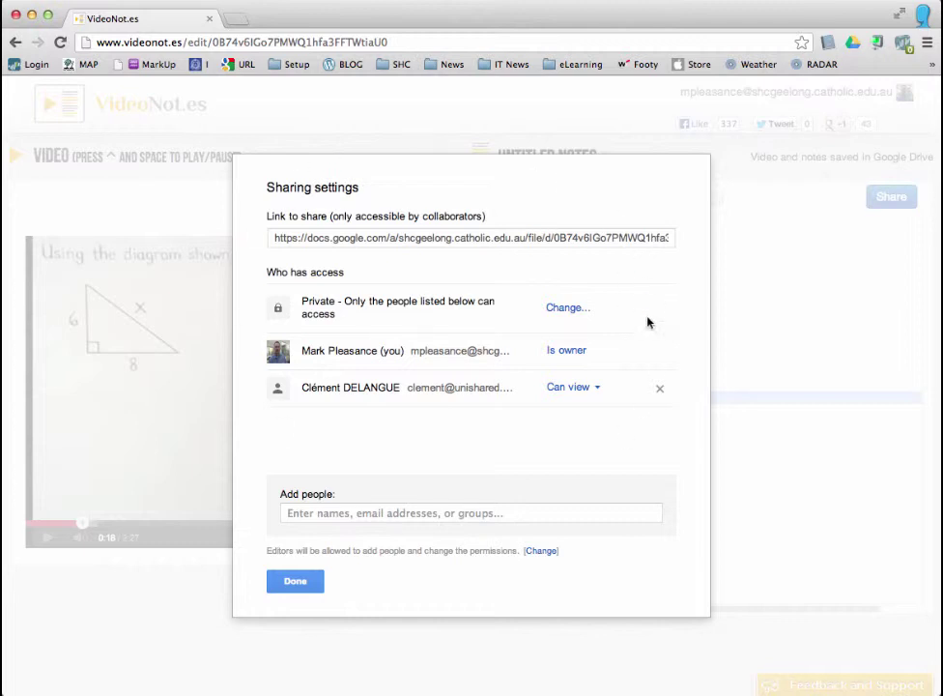
{"action": "left_click", "coordinate": [661, 389]}
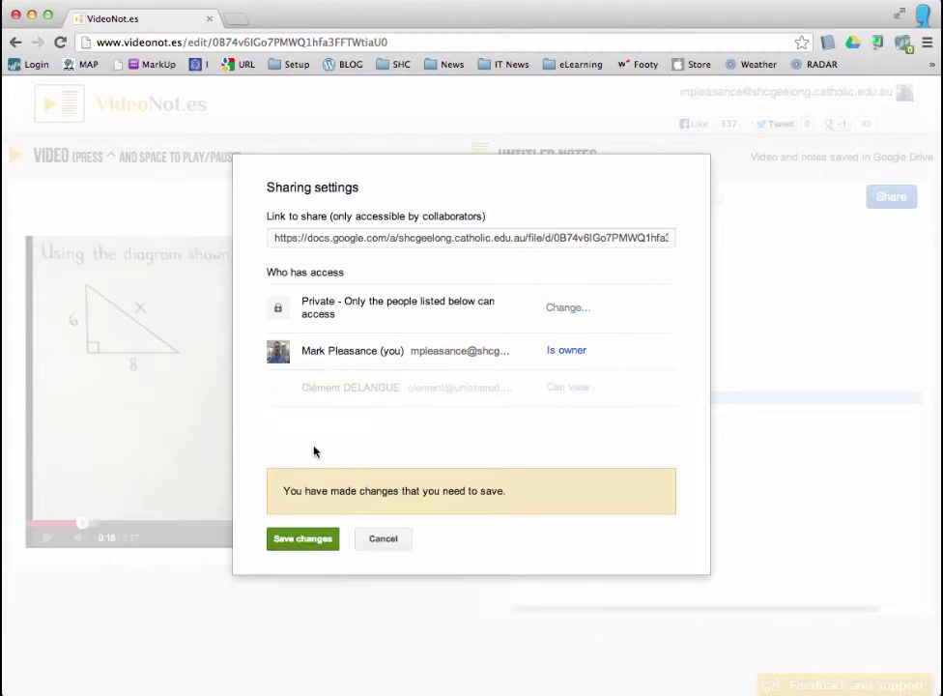
{"action": "left_click", "coordinate": [305, 539]}
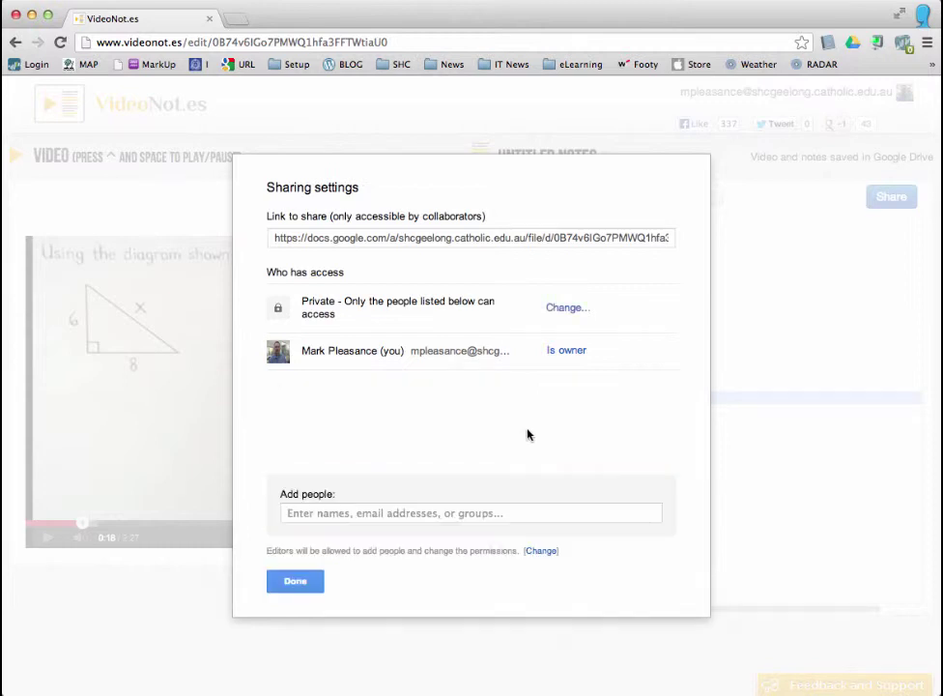
Examine the options for adding people to the shared notes, including edit permission and email notification, without inviting anyone
{"action": "left_click", "coordinate": [319, 513]}
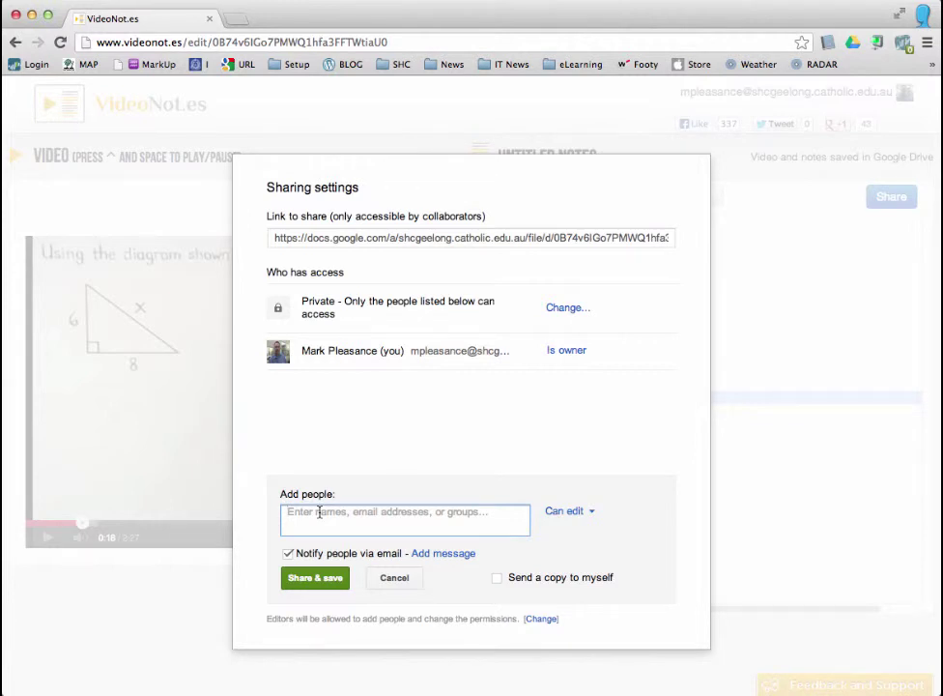
{"action": "left_click", "coordinate": [390, 582]}
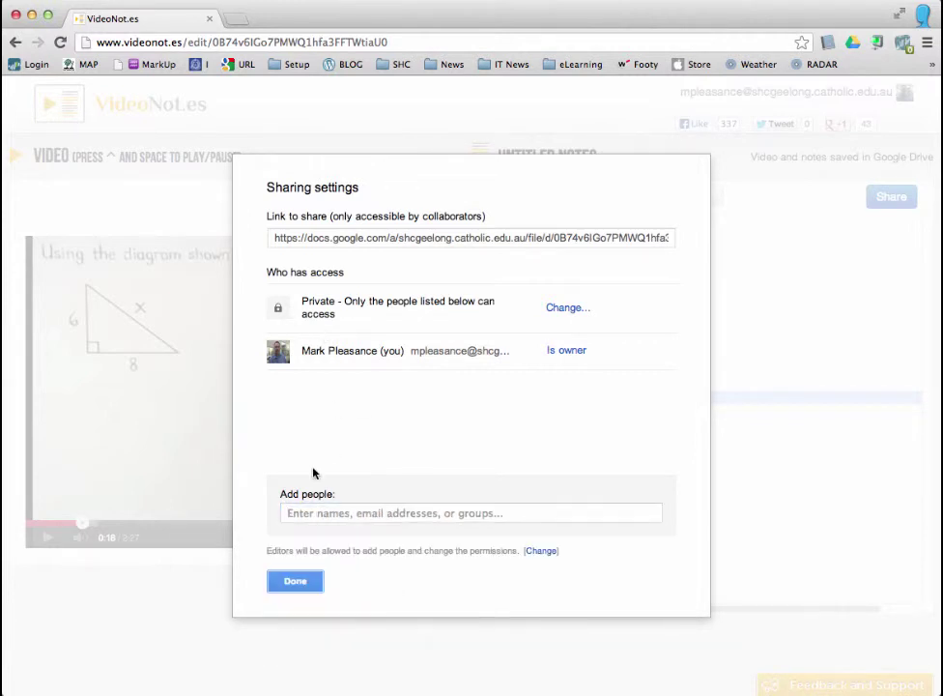
{"action": "left_click", "coordinate": [290, 580]}
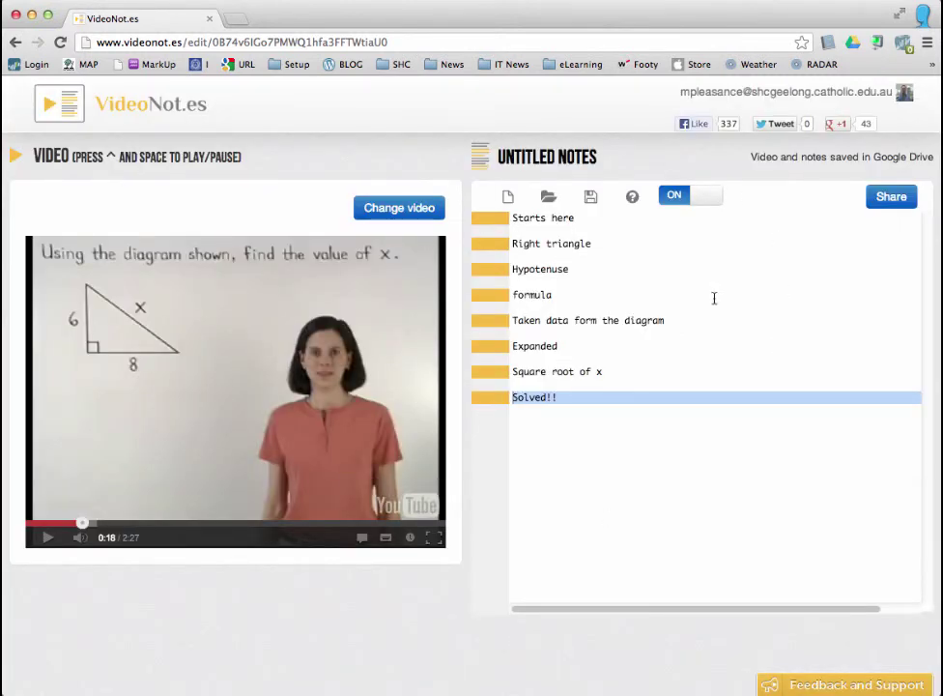
{"action": "left_click", "coordinate": [881, 197]}
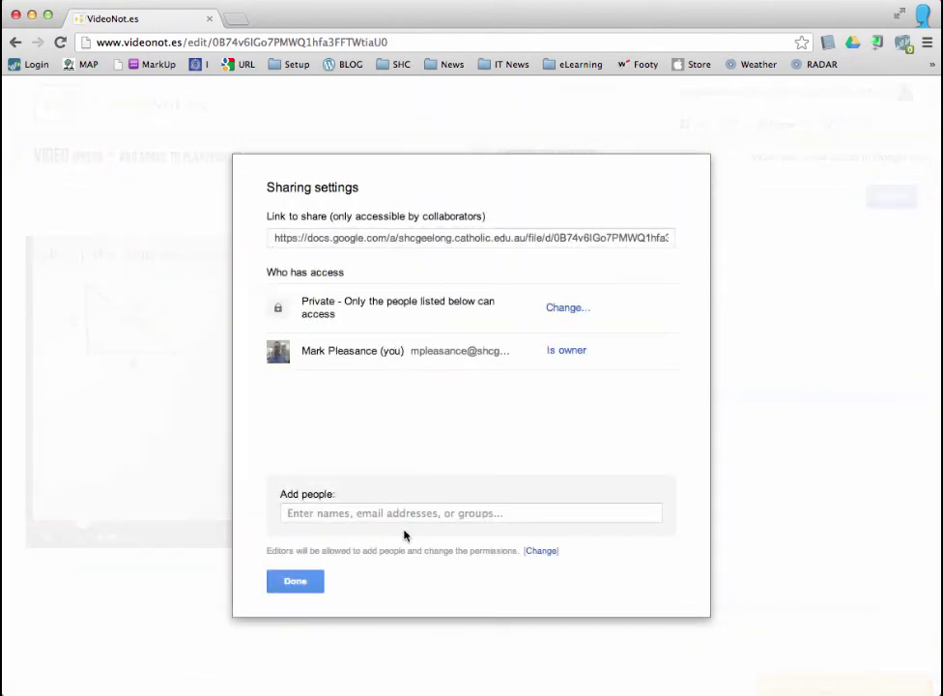
{"action": "left_click", "coordinate": [379, 513]}
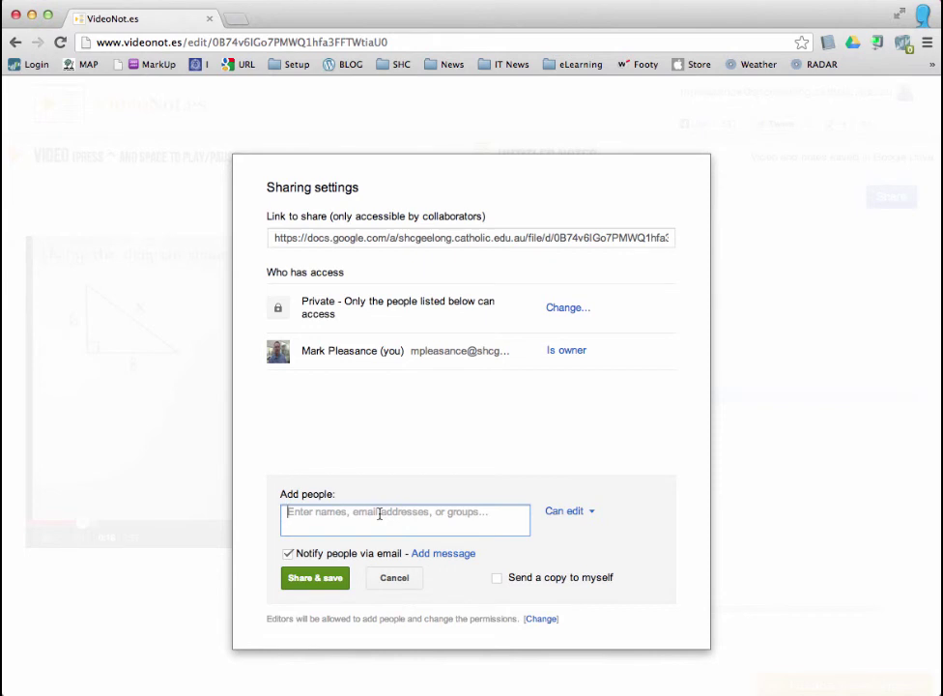
{"action": "left_click", "coordinate": [394, 577]}
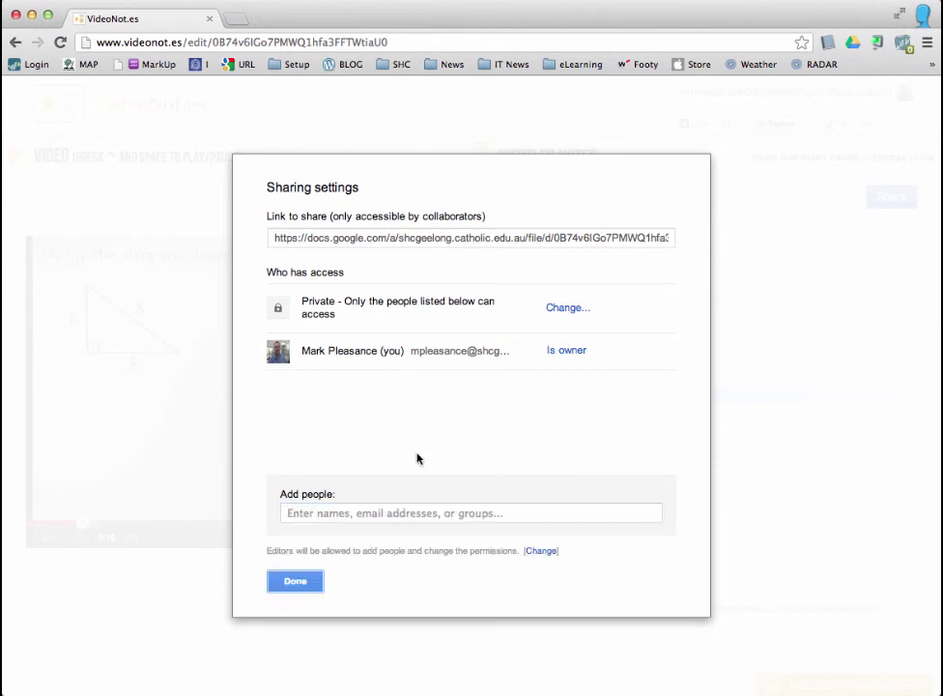